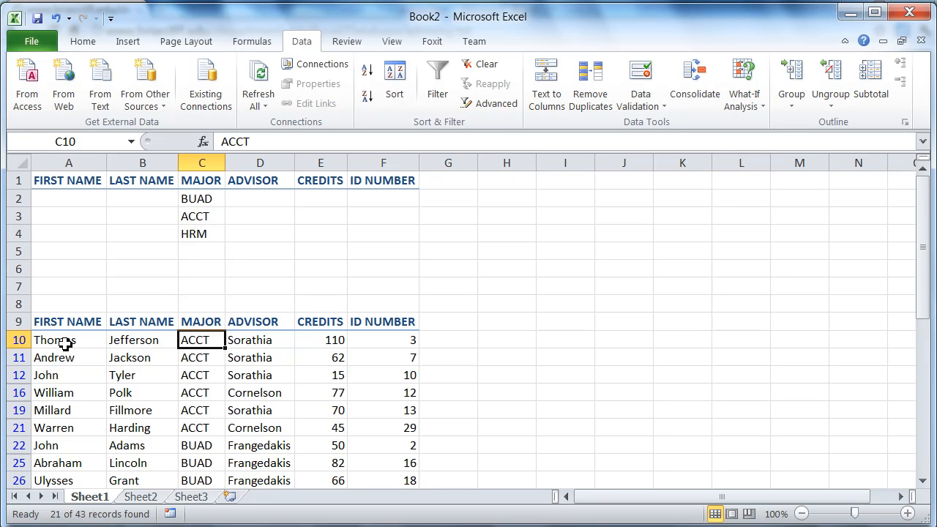
Step: Enter >=90 as the credits criterion in the BUAD row of the criteria range
click(320, 199)
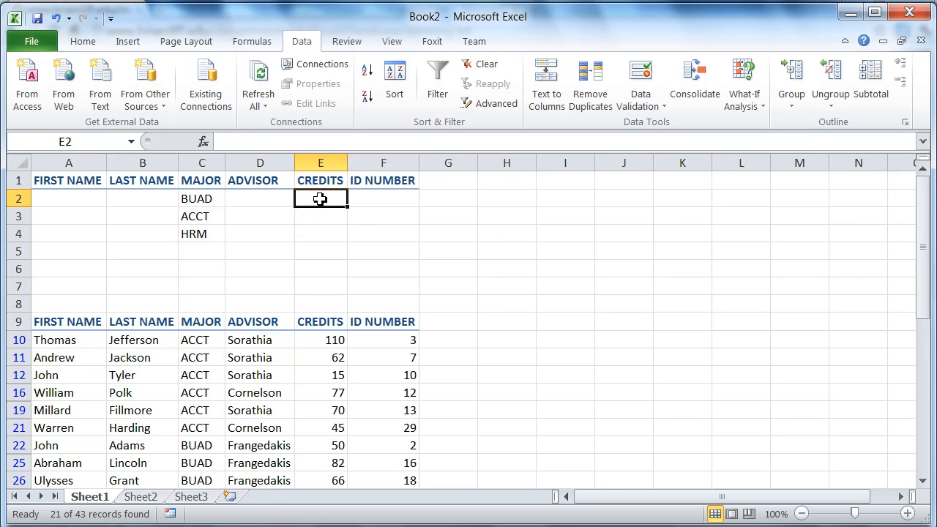
text(>=90)
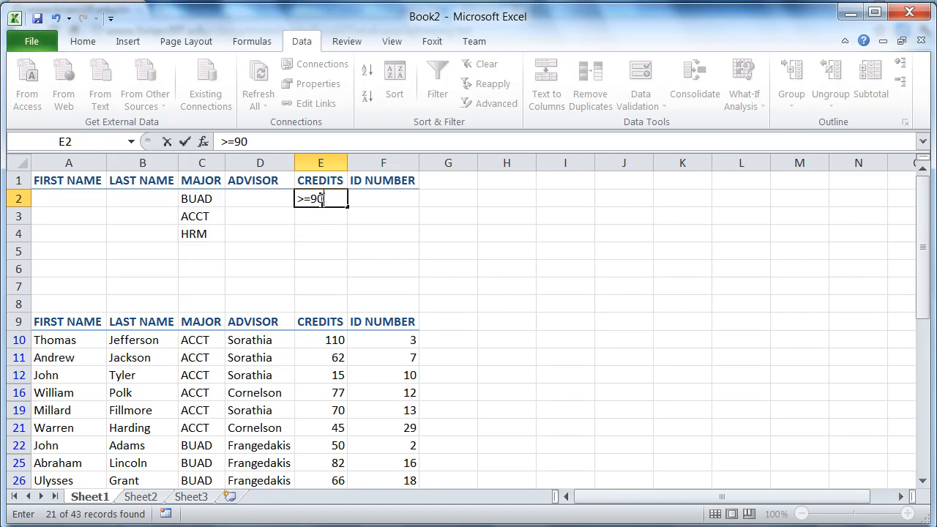
key(Return)
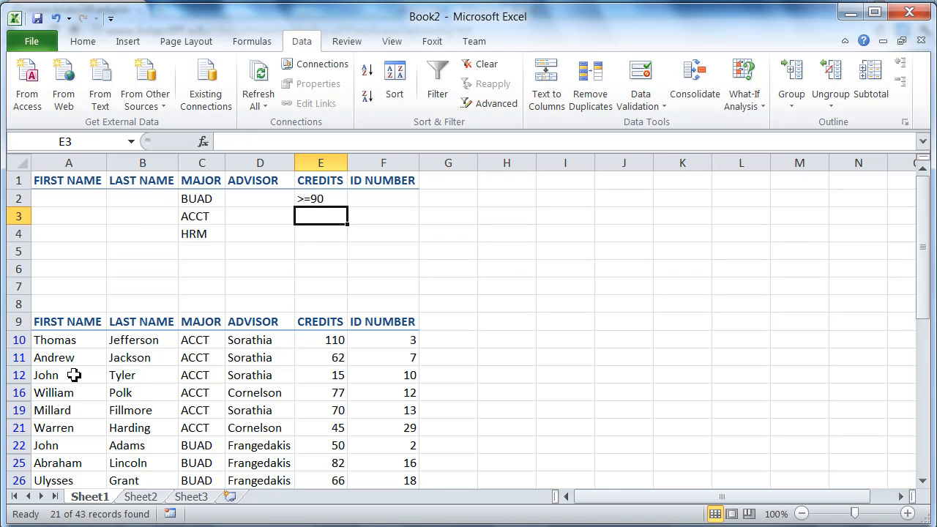
Step: Clear the current filter and apply an in-place advanced filter to the student list, with C1:E4 as the criteria range
click(477, 64)
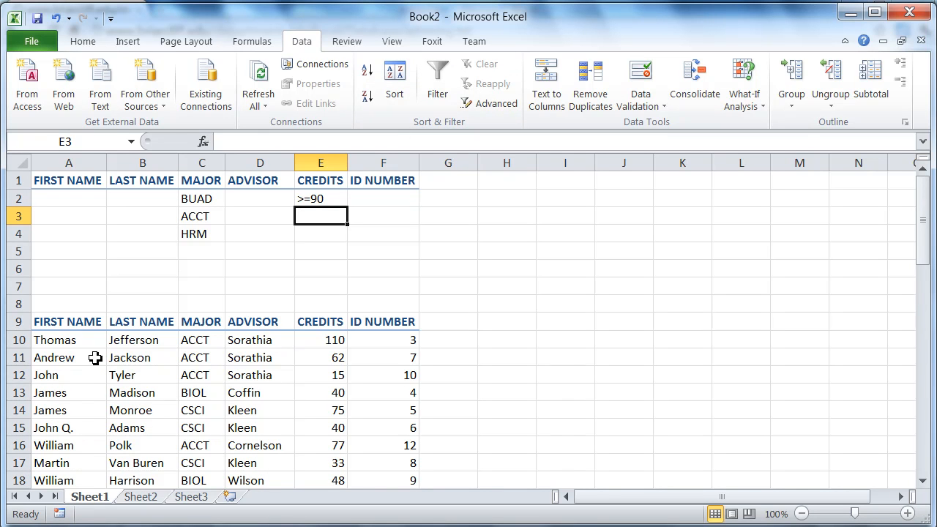
click(77, 341)
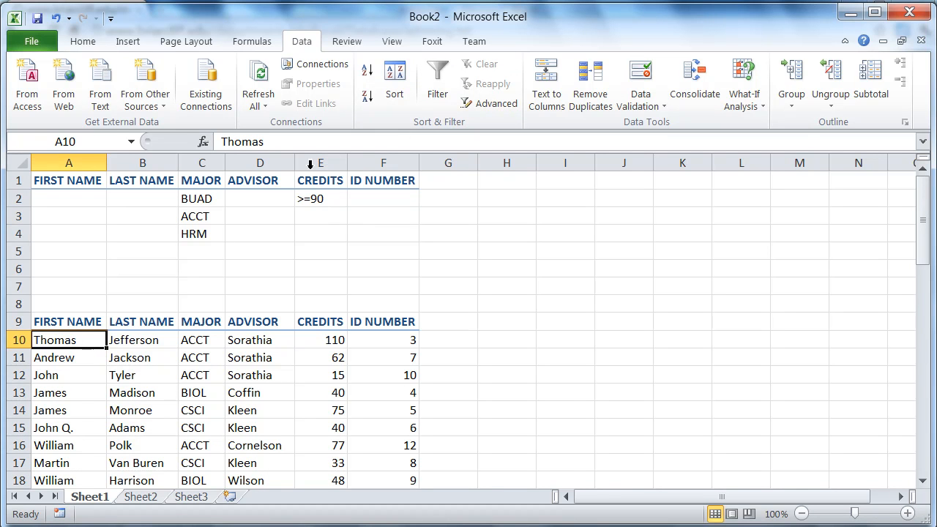
click(491, 103)
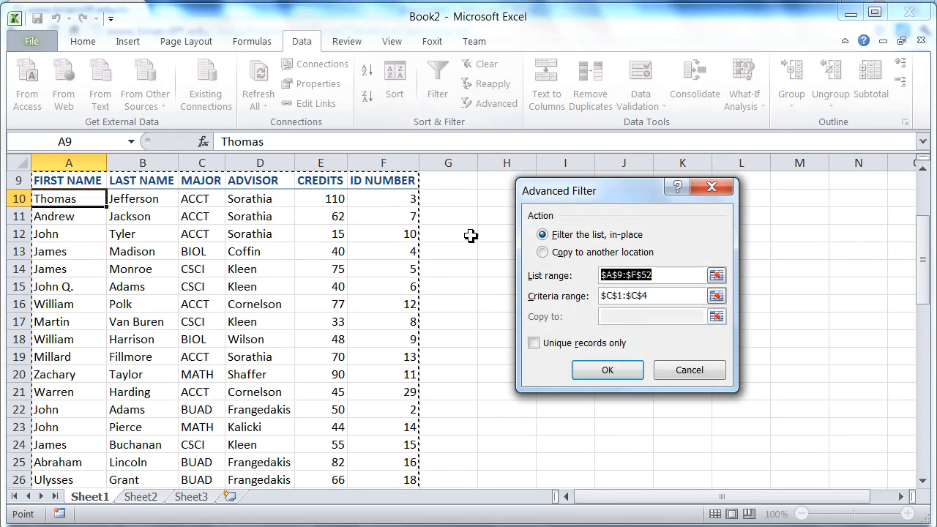
click(716, 296)
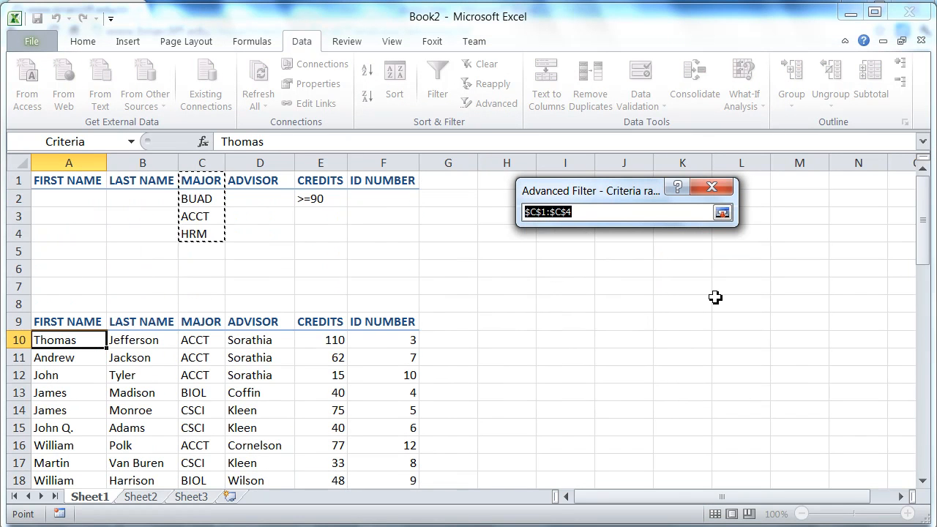
drag(213, 179, 297, 237)
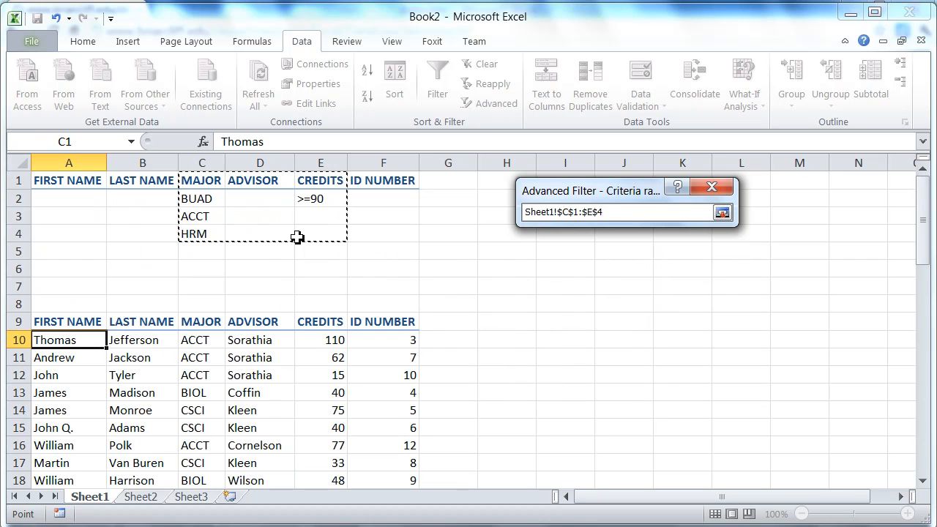
click(723, 213)
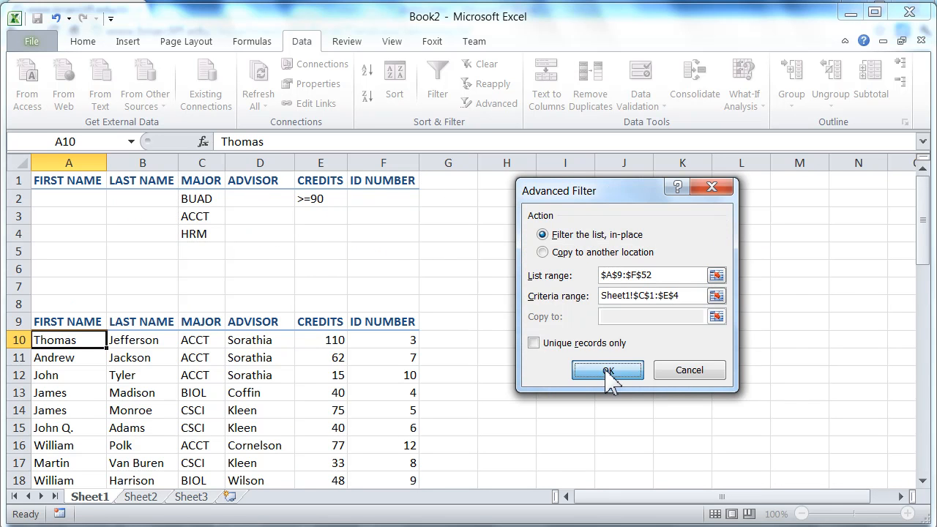
click(607, 371)
Step: Examine the filtered BUAD, ACCT and HRM records and compare them with the criteria rows 2 to 4
drag(929, 289, 922, 324)
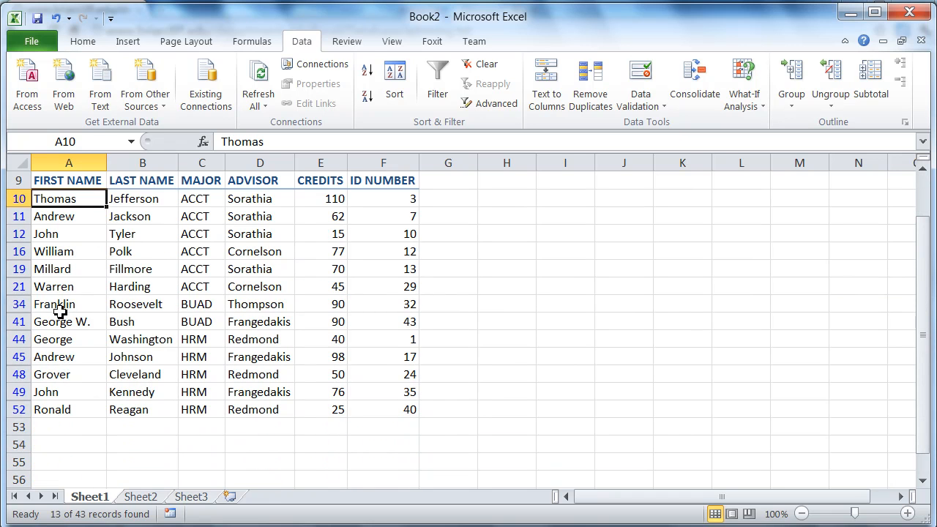
drag(46, 306, 377, 322)
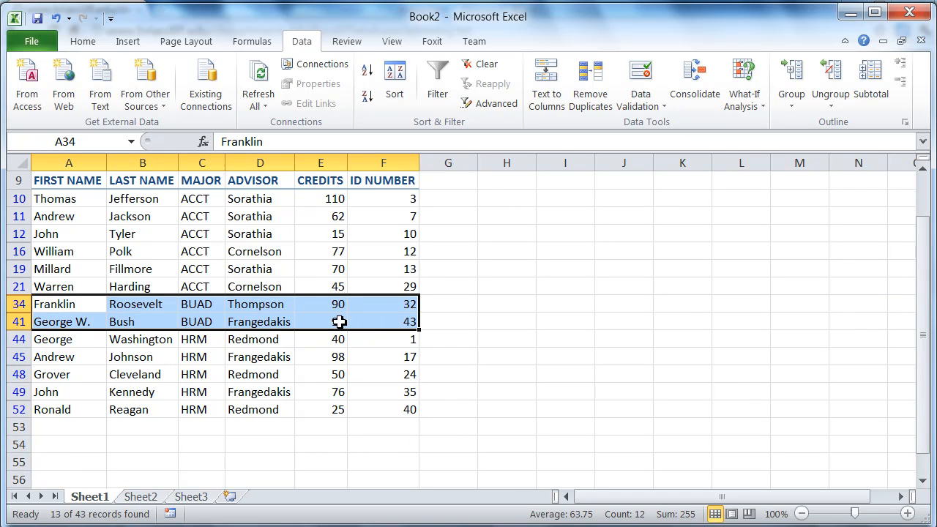
drag(66, 202, 376, 287)
drag(74, 341, 371, 399)
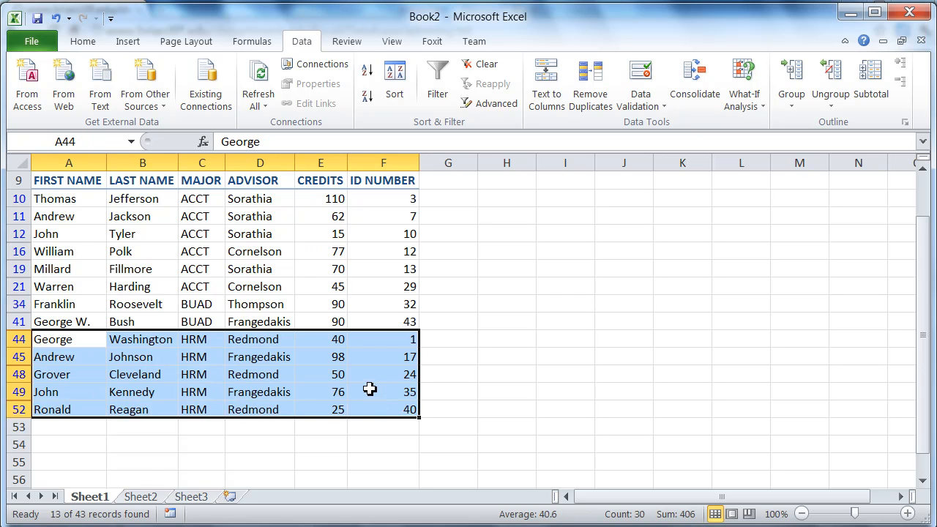
scroll(368, 389, up, 3)
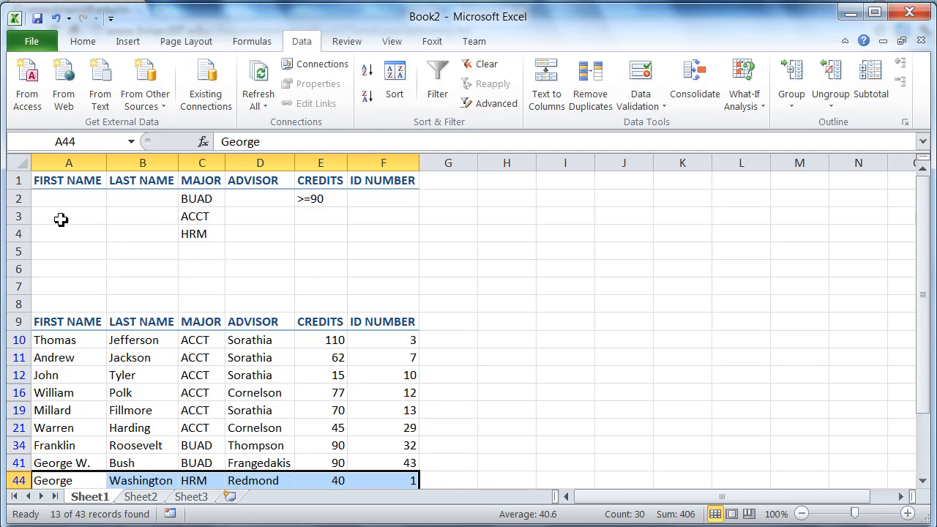
drag(53, 204, 412, 215)
drag(57, 239, 400, 237)
drag(77, 204, 372, 200)
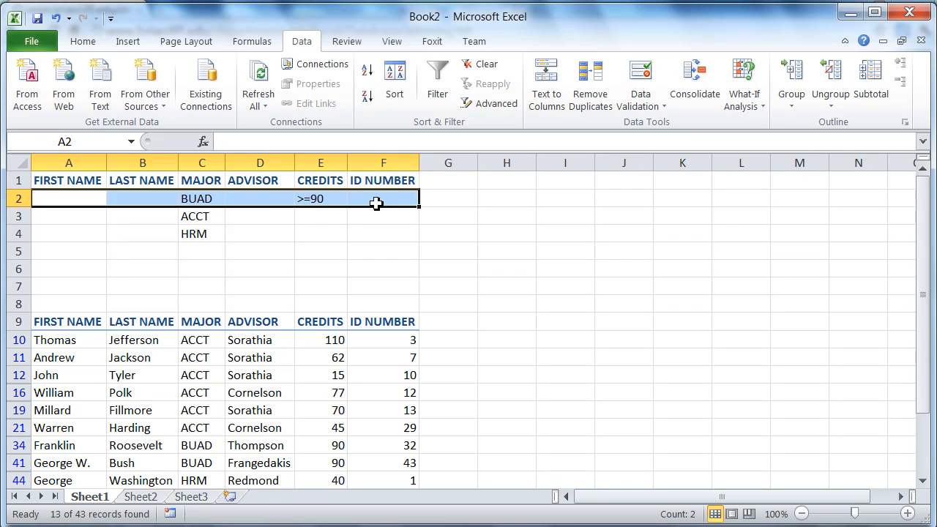
Step: Enter >=90 as the credits criterion for the ACCT and HRM rows in E3 and E4
click(315, 218)
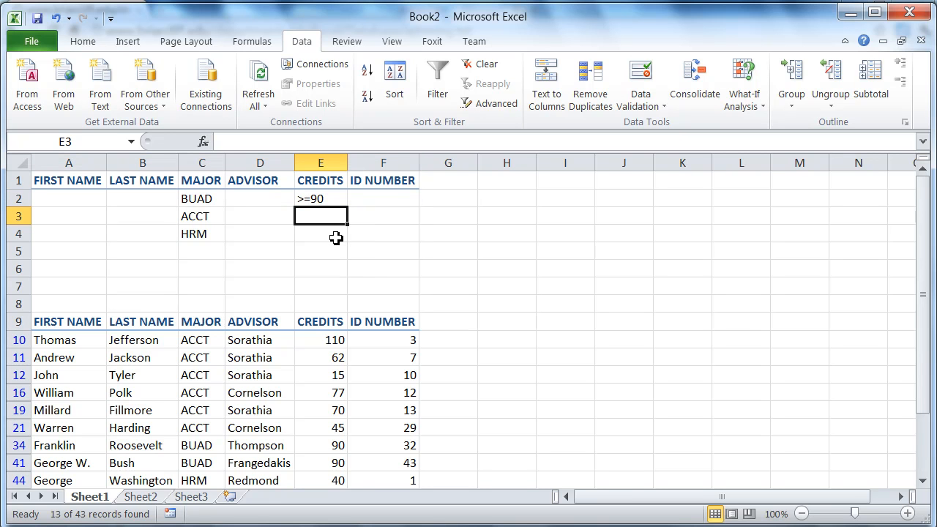
text(>=90)
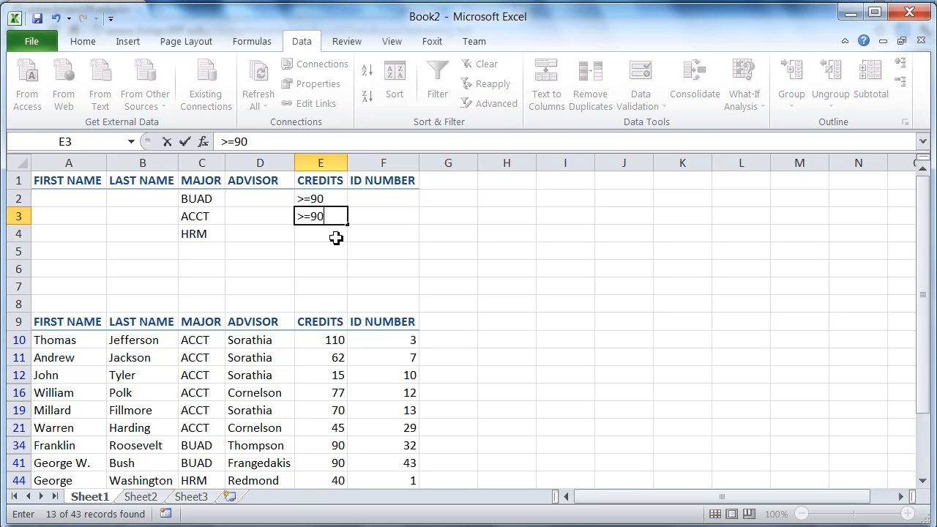
key(Return)
text(>=90)
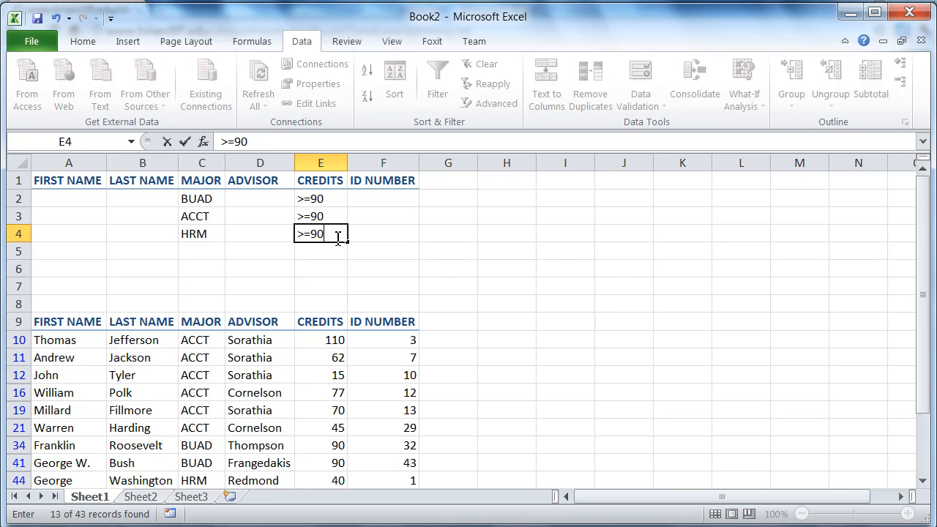
click(206, 233)
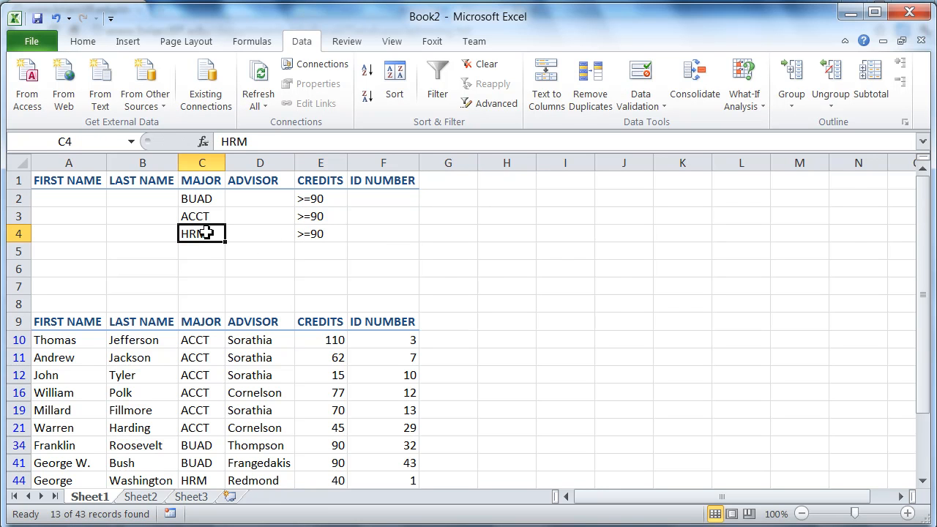
Step: Clear the filter and reapply the in-place advanced filter to the student list, selecting C1:E4 as the criteria range
click(45, 341)
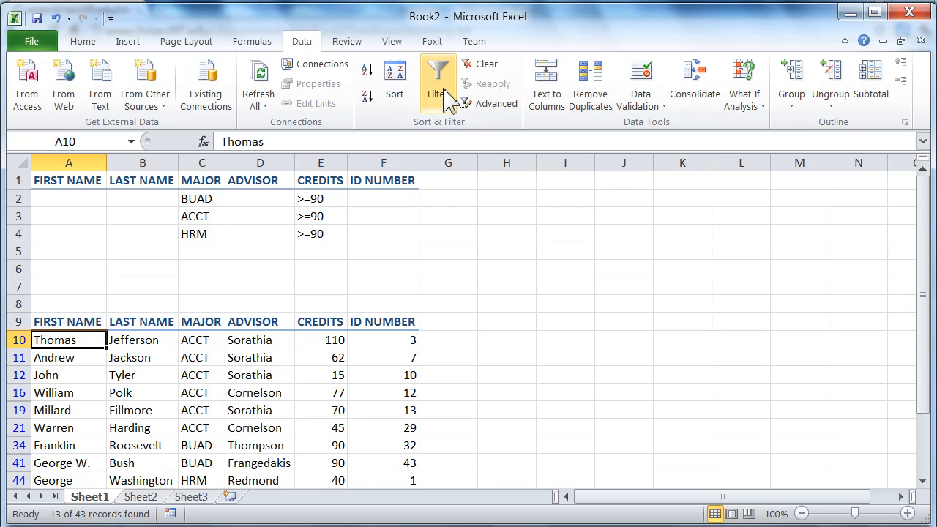
click(484, 72)
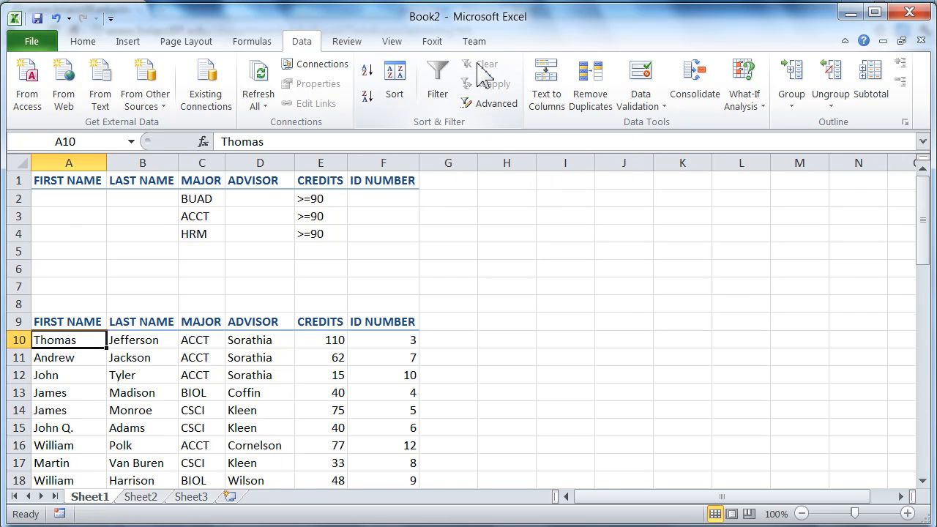
click(512, 107)
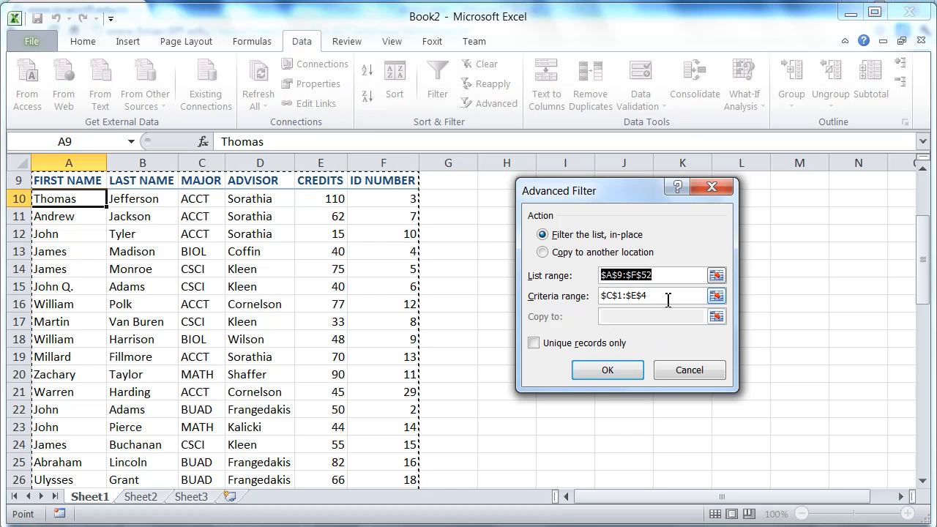
click(703, 296)
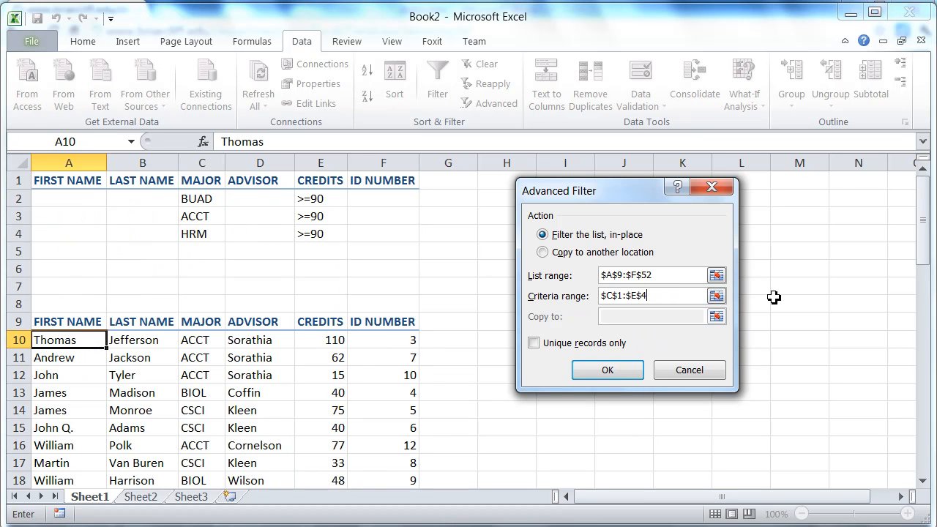
click(716, 295)
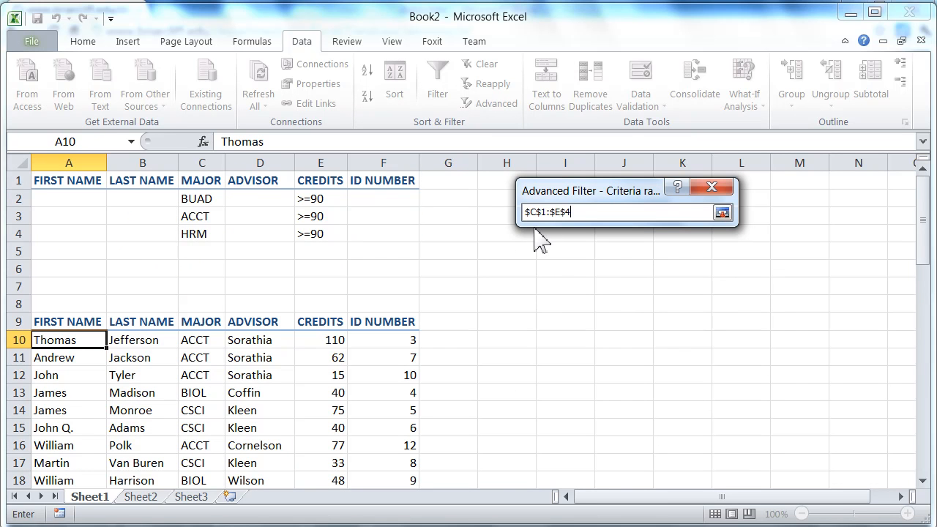
drag(188, 182, 310, 229)
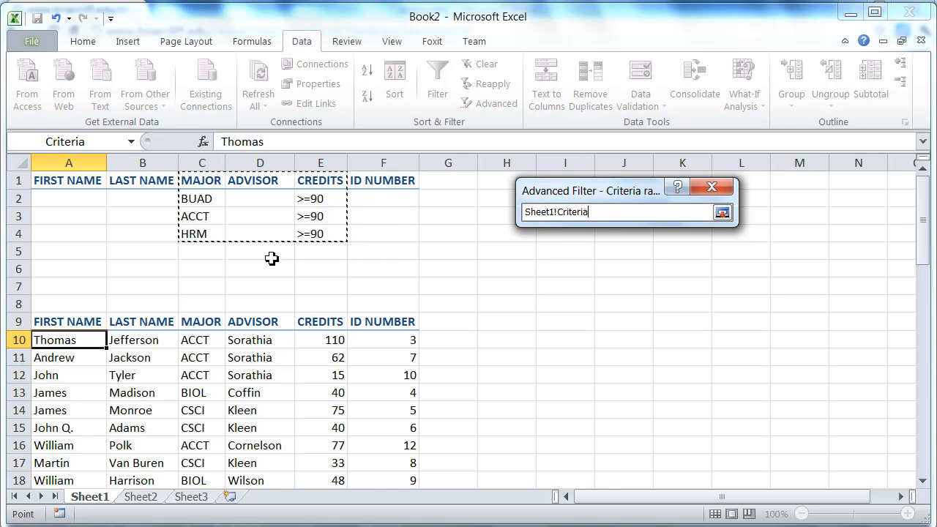
click(723, 213)
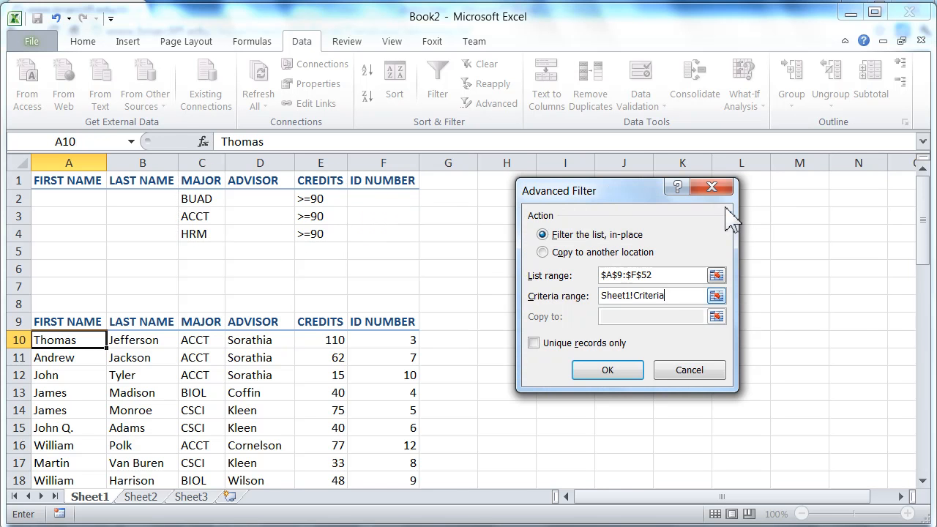
click(604, 372)
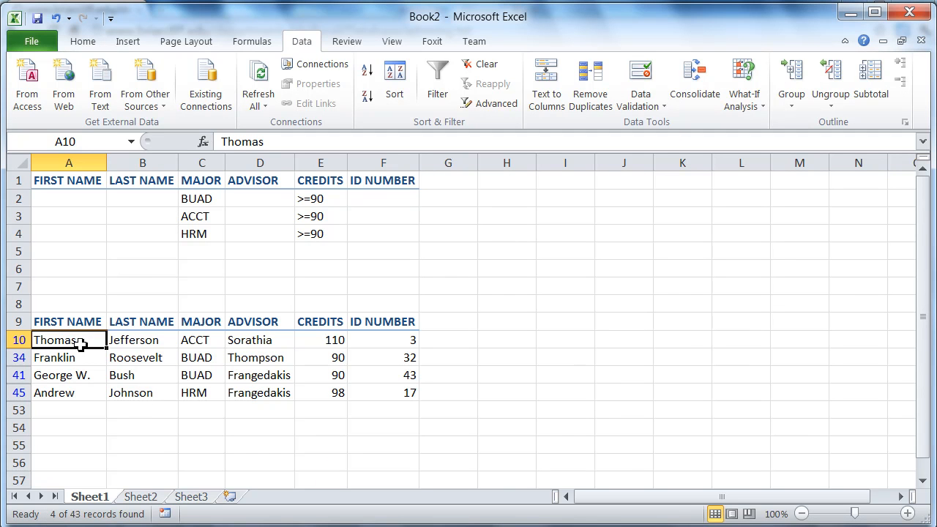
Step: Check the filtered BUAD, ACCT and HRM records against the credits criterion
drag(73, 360, 293, 377)
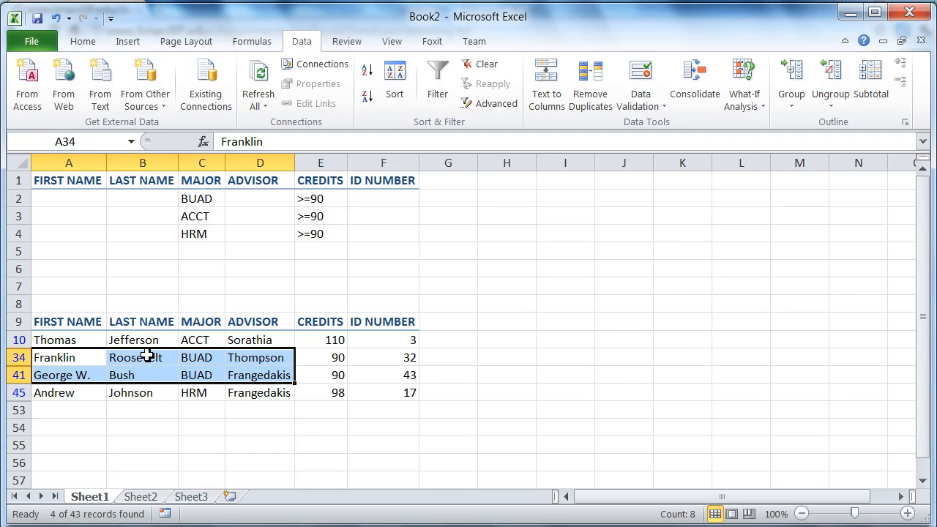
drag(71, 342, 377, 344)
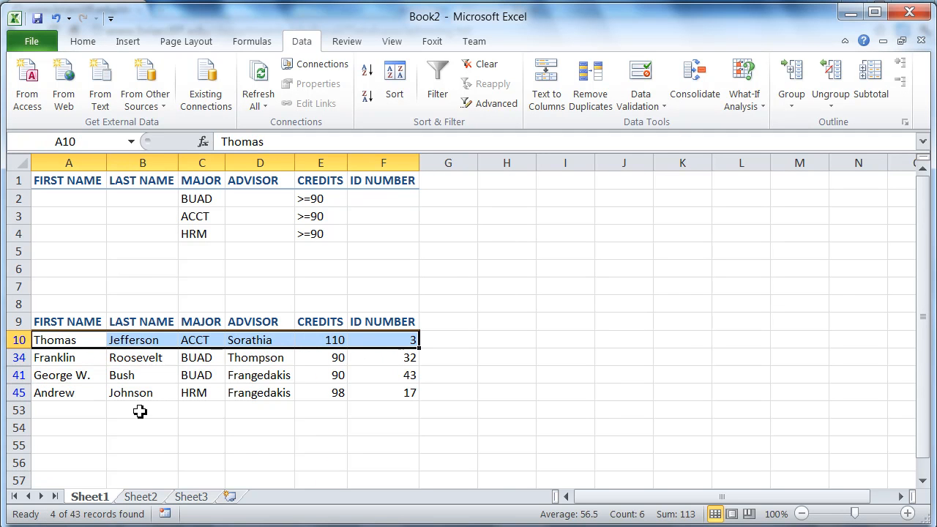
drag(76, 393, 373, 395)
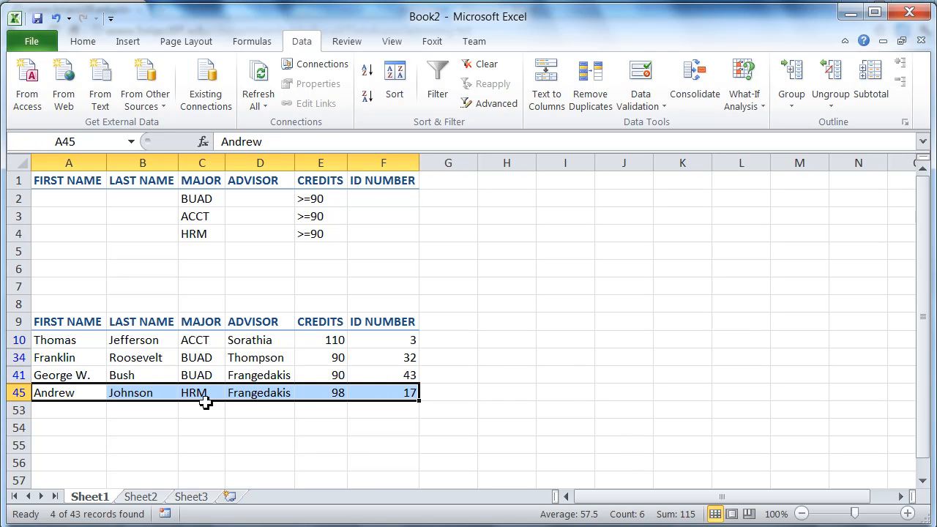
Step: Clear the filter from the student list and delete the major criteria in C2:C4
click(79, 340)
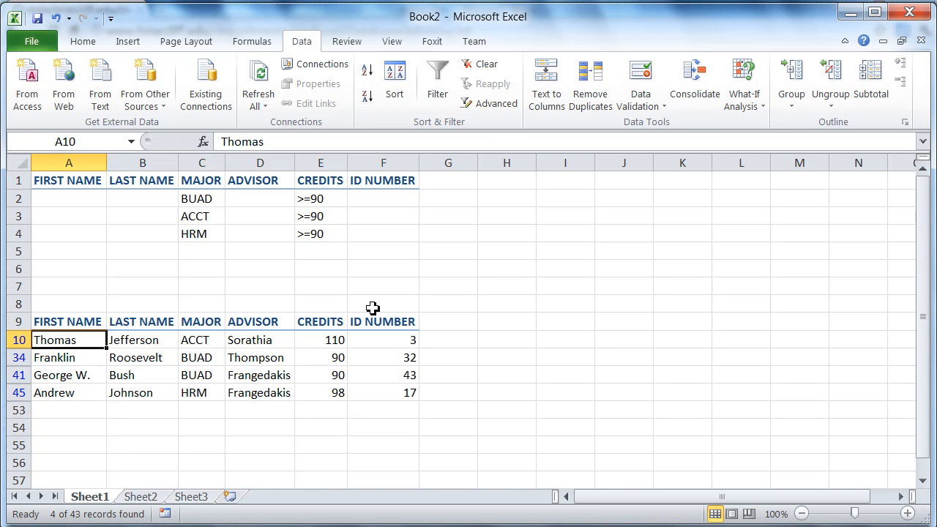
click(486, 64)
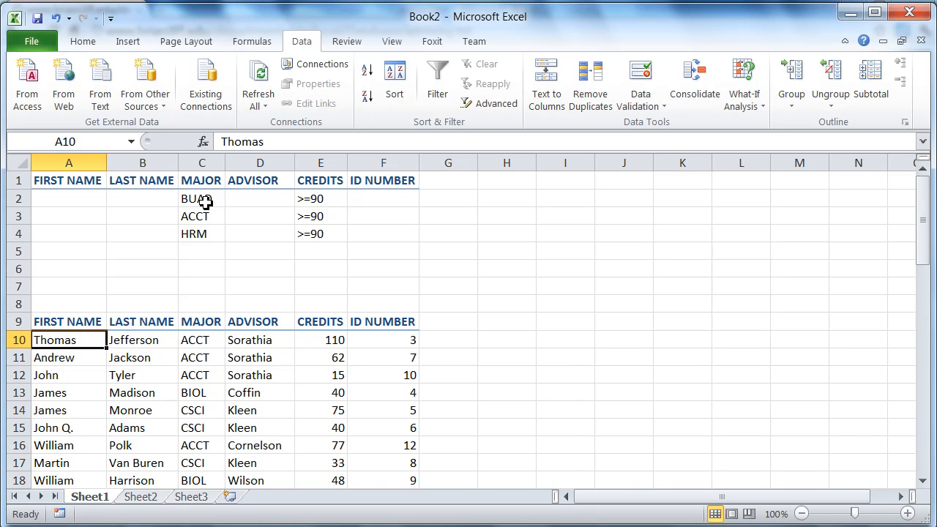
drag(200, 203, 203, 233)
key(Delete)
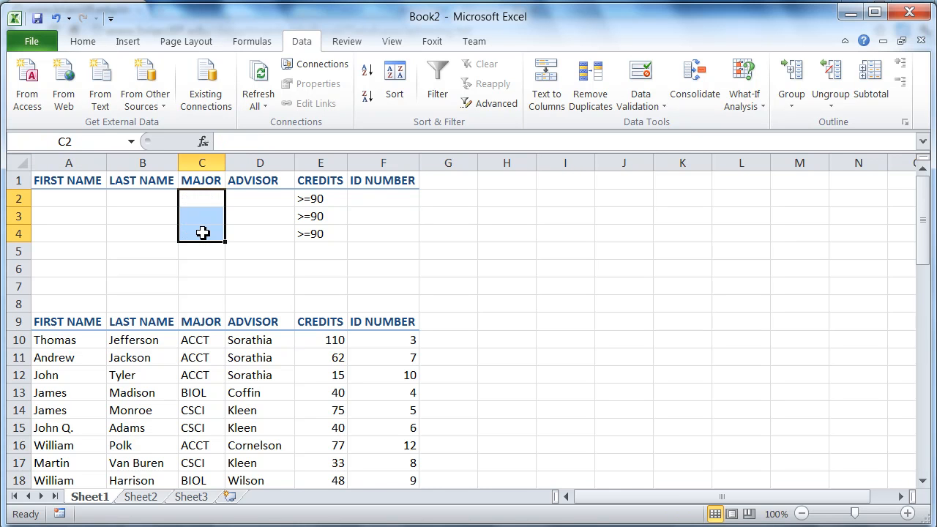
Step: Delete the credits criteria in E3:E4 and select the remaining criteria row A2:F2
click(321, 201)
mouse_move(320, 217)
mouse_down()
mouse_move(320, 251)
mouse_move(318, 235)
mouse_up()
key(Delete)
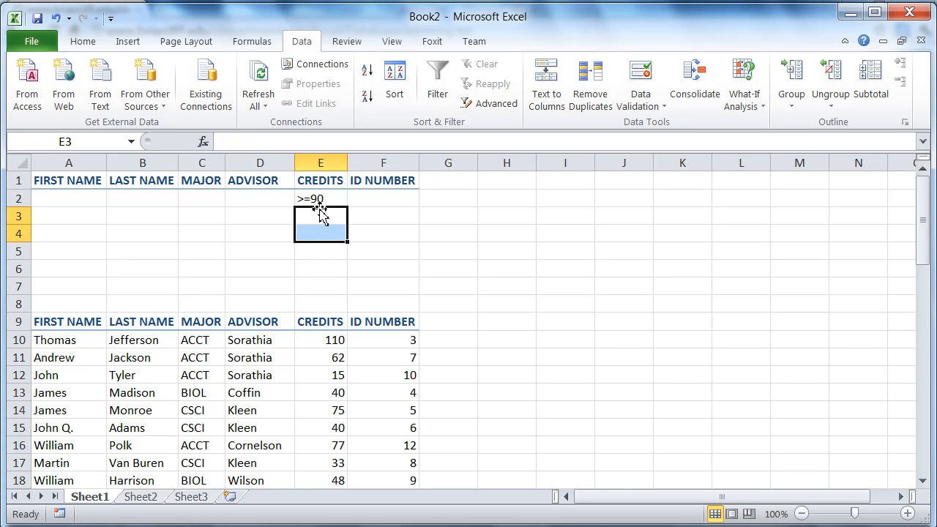
click(318, 199)
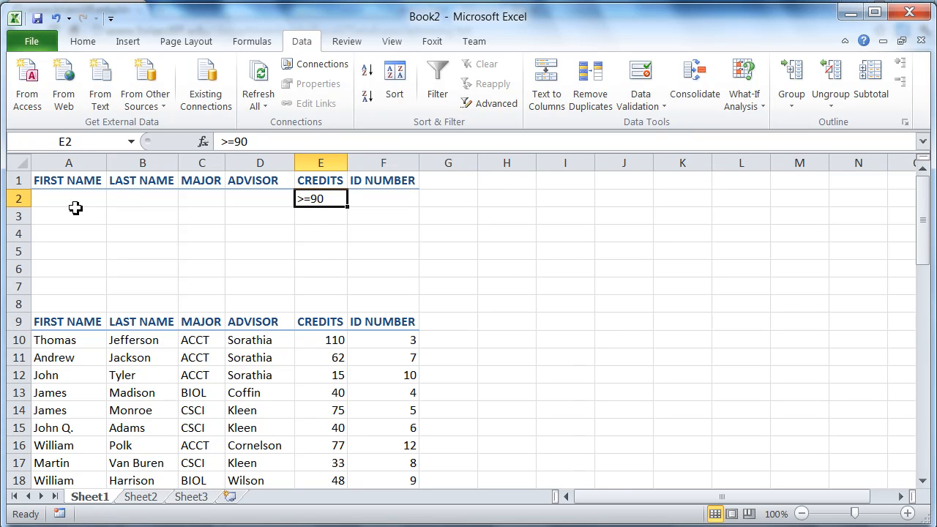
drag(65, 198, 392, 201)
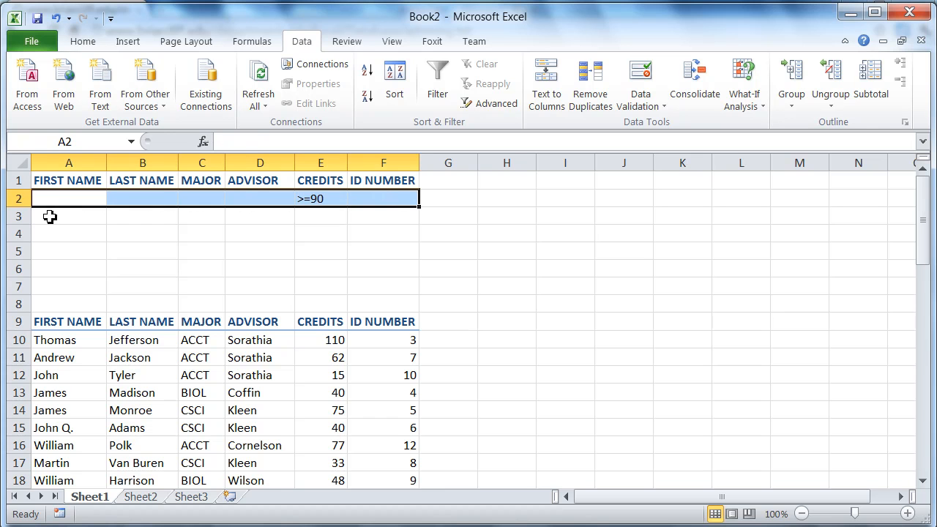
Step: Compare criteria rows 2 and 3 across A:F as separate alternative conditions
drag(45, 198, 399, 198)
drag(75, 212, 376, 213)
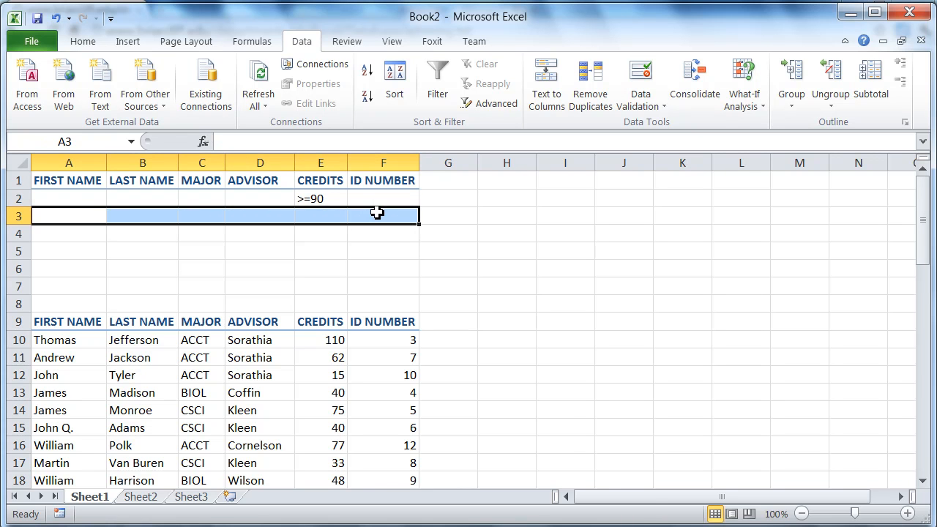
click(75, 198)
click(74, 217)
click(79, 198)
drag(76, 197, 380, 198)
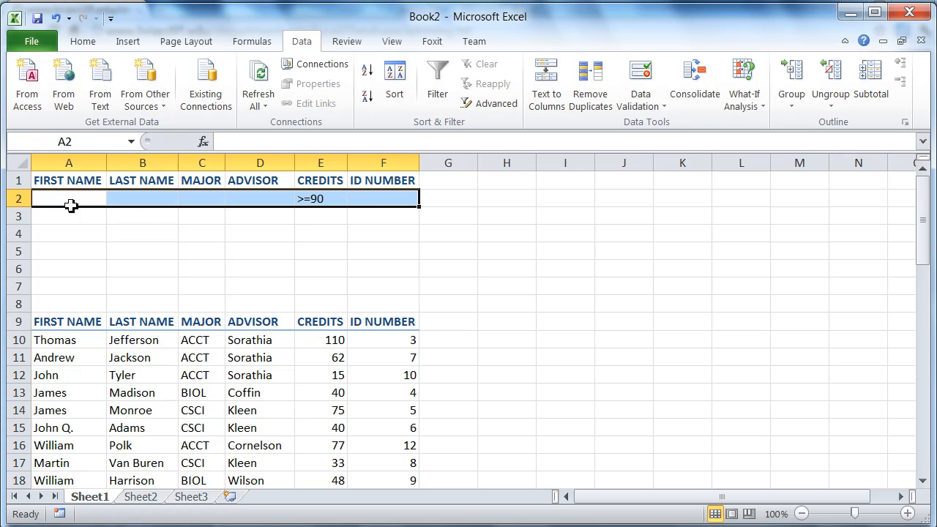
click(74, 198)
click(76, 215)
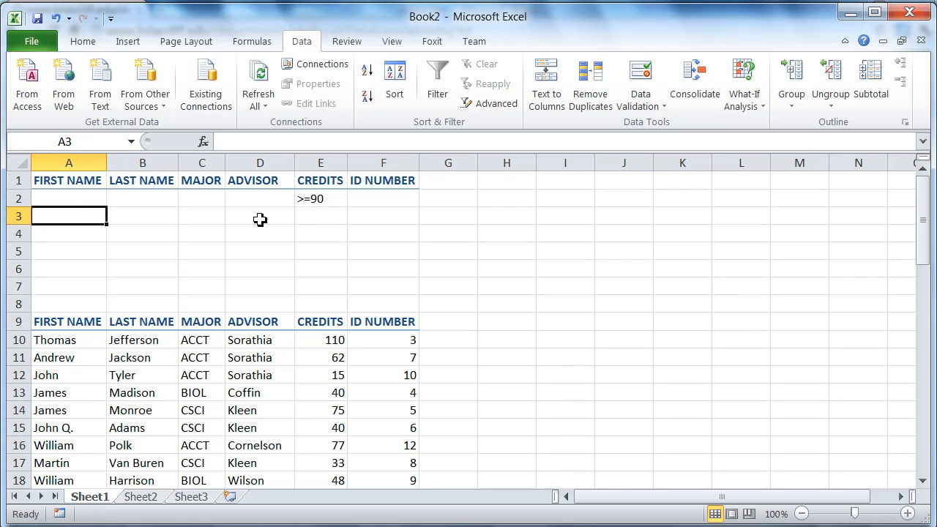
Step: Enter >=30 as a second credits criterion in E3
click(319, 217)
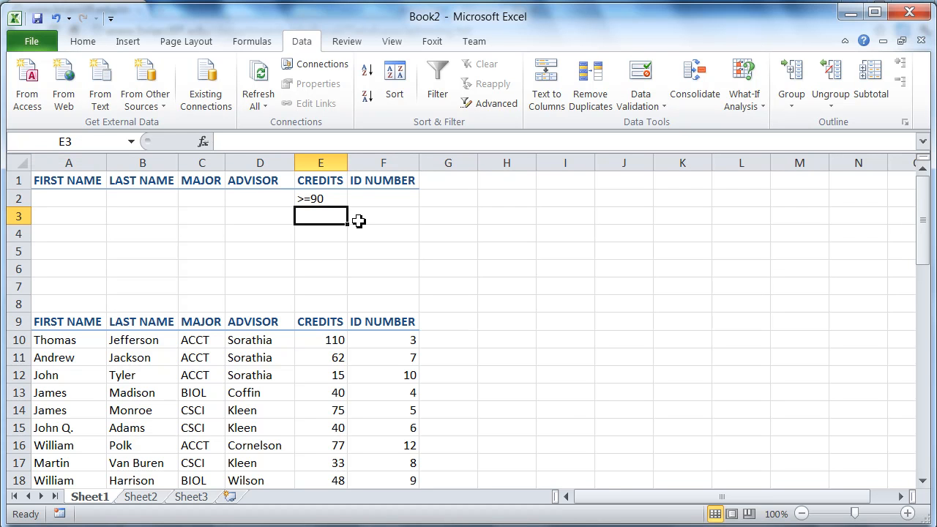
text(>)
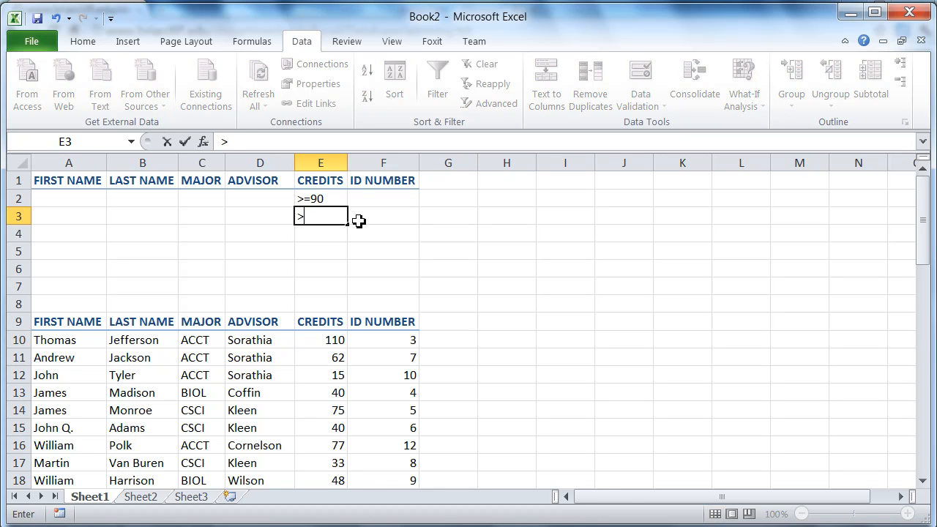
text(=30)
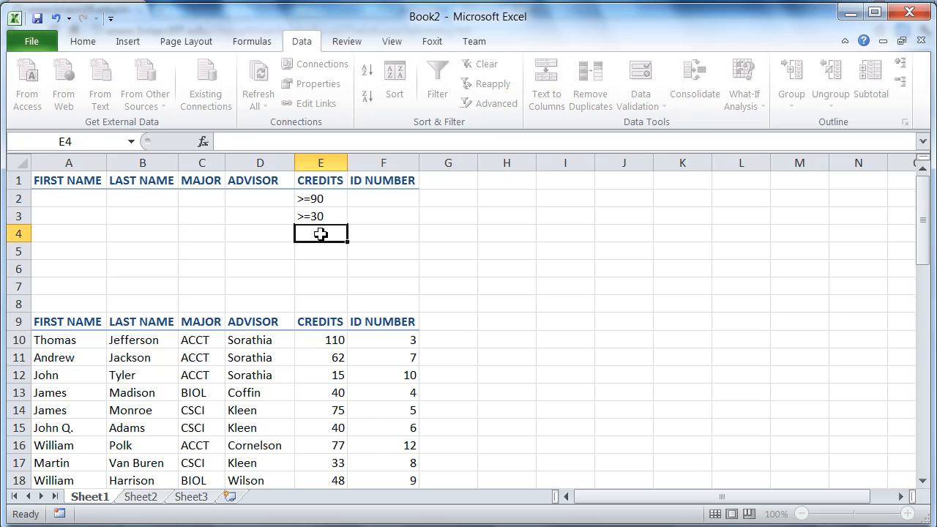
key(Return)
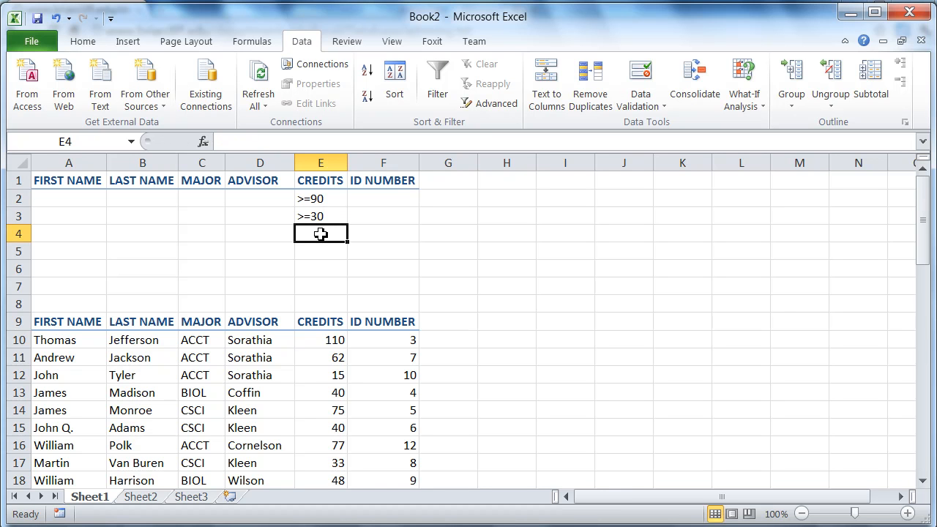
Step: Copy the CREDITS heading from E1 to G1 and enter the criterion <60 in G3
click(327, 180)
key(ctrl+c)
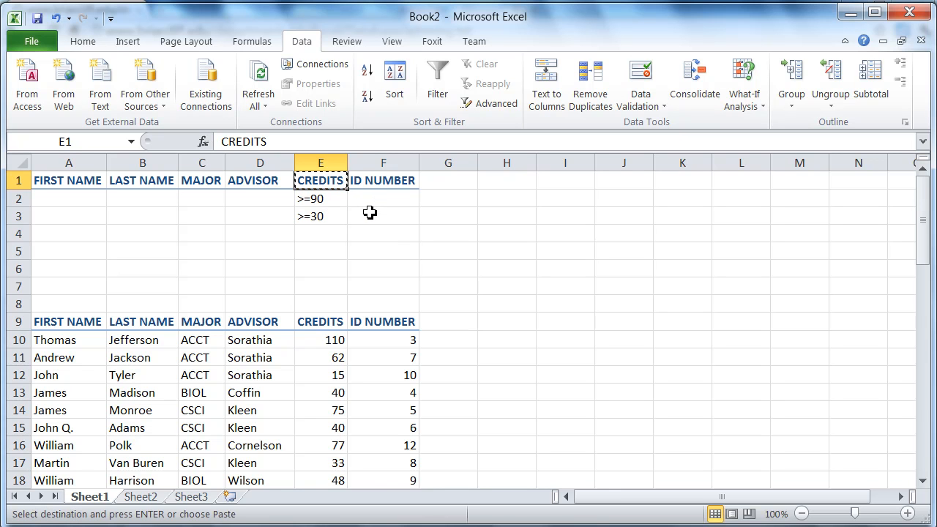
click(456, 179)
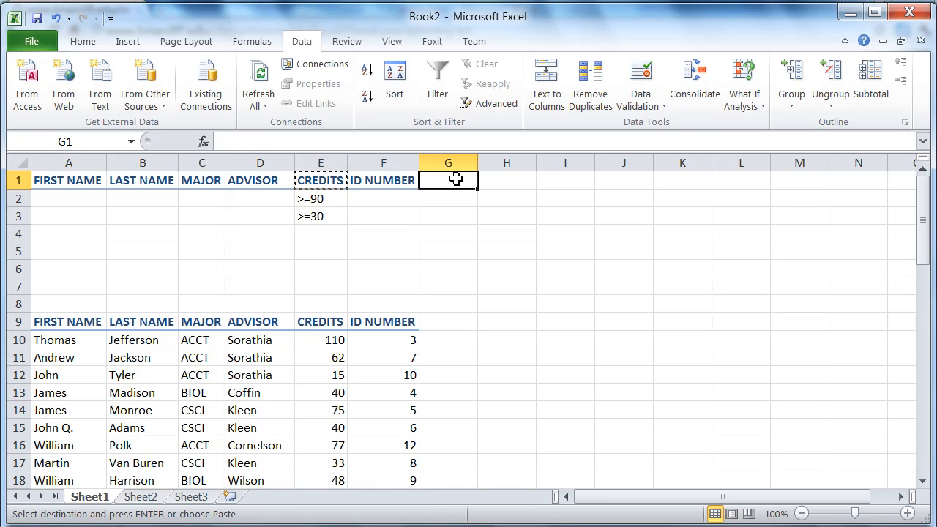
key(ctrl+v)
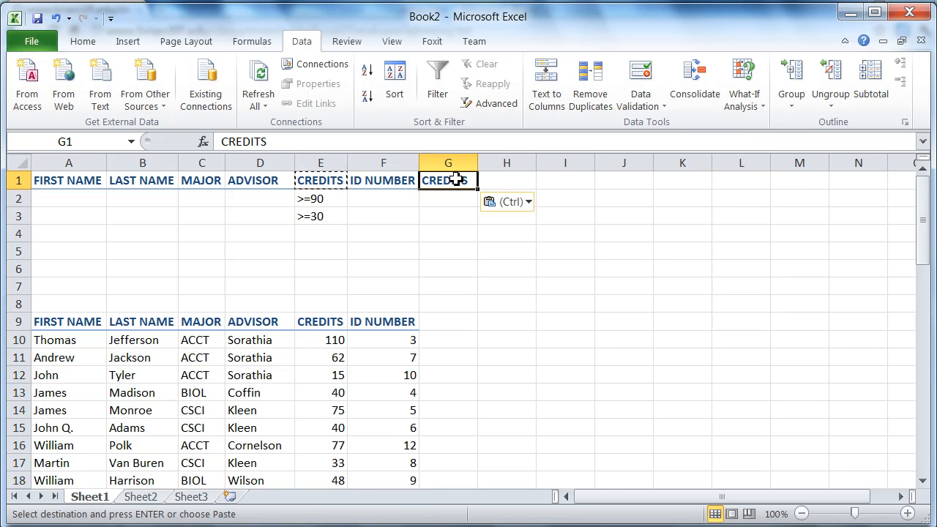
click(455, 218)
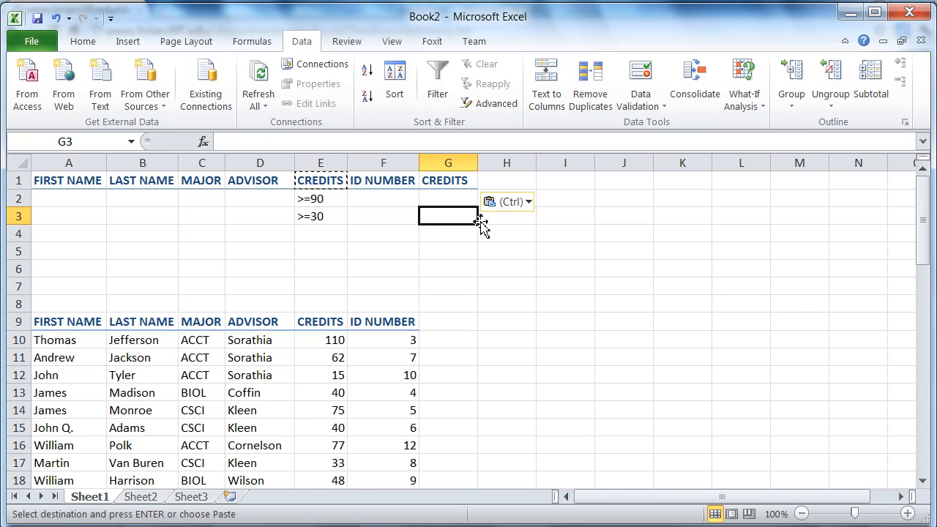
text(<60)
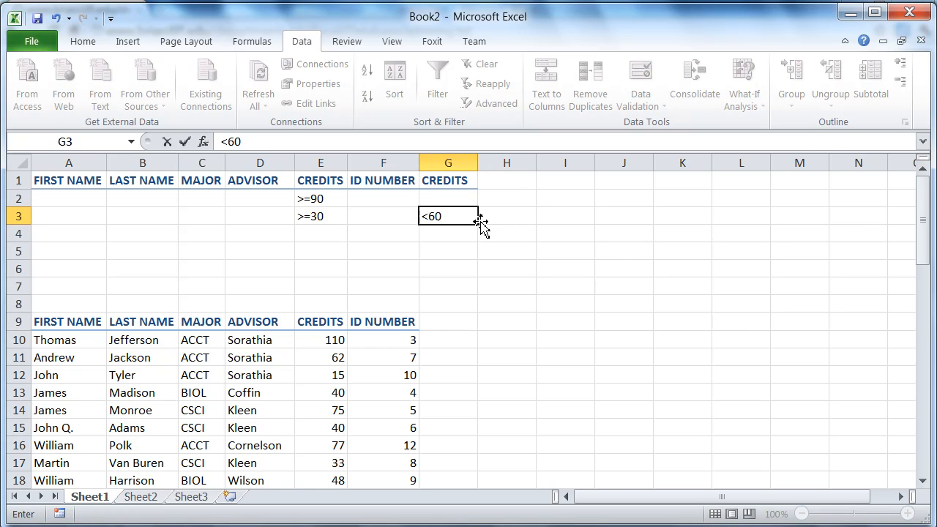
key(Return)
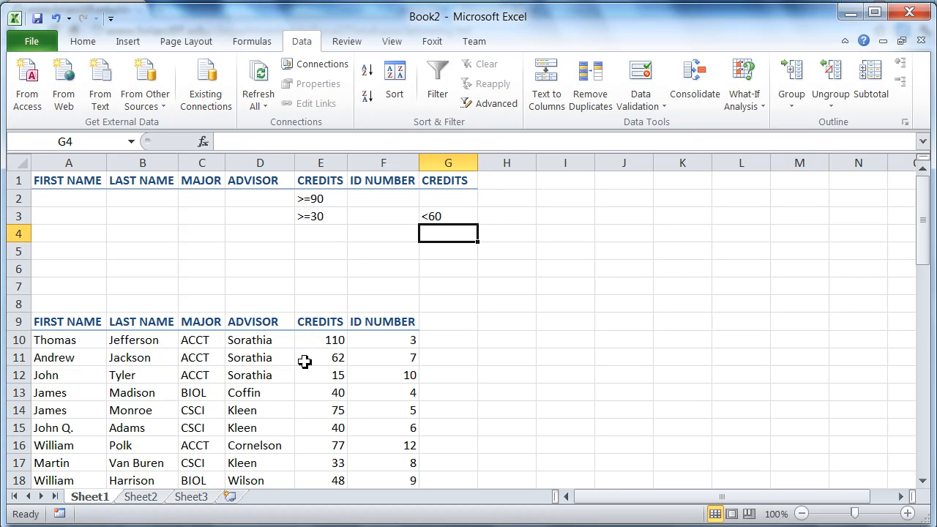
Step: Apply an in-place advanced filter to the student list, using E1:G3 as the criteria range
click(55, 339)
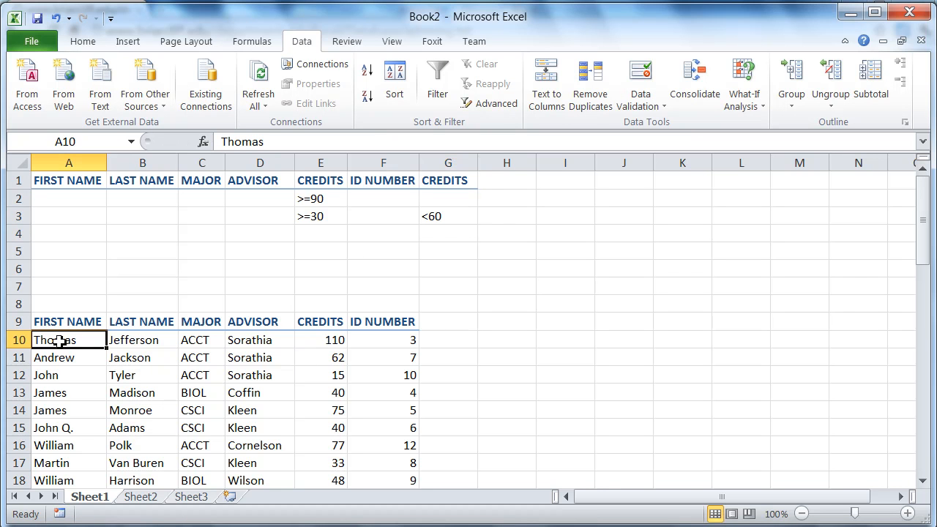
click(496, 104)
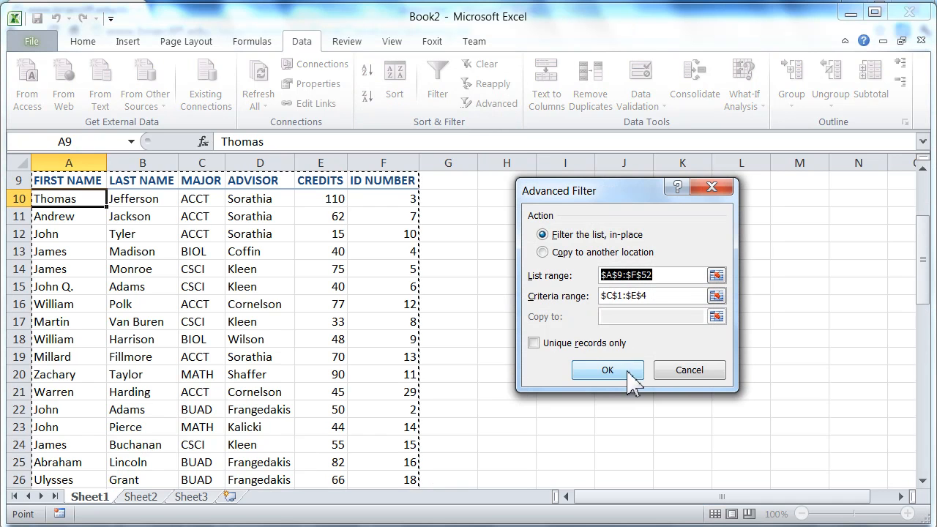
click(716, 296)
drag(329, 181, 432, 220)
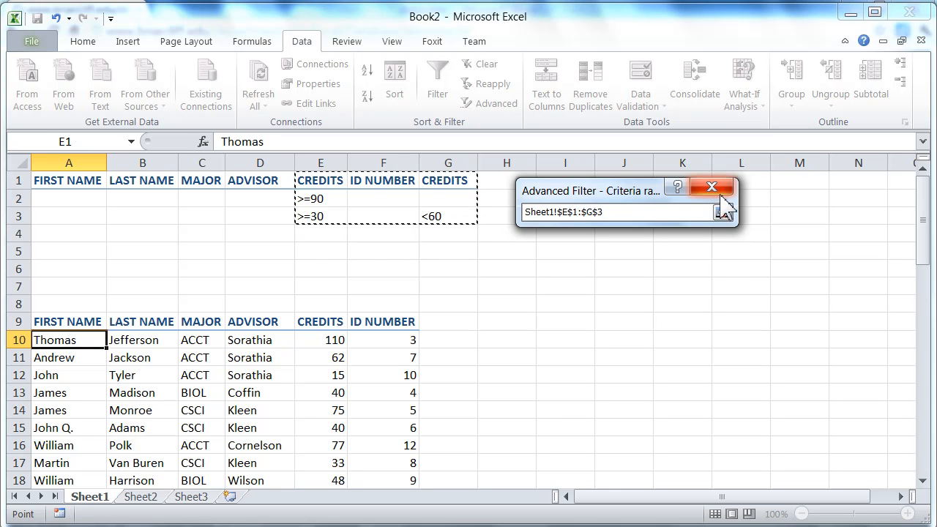
click(723, 214)
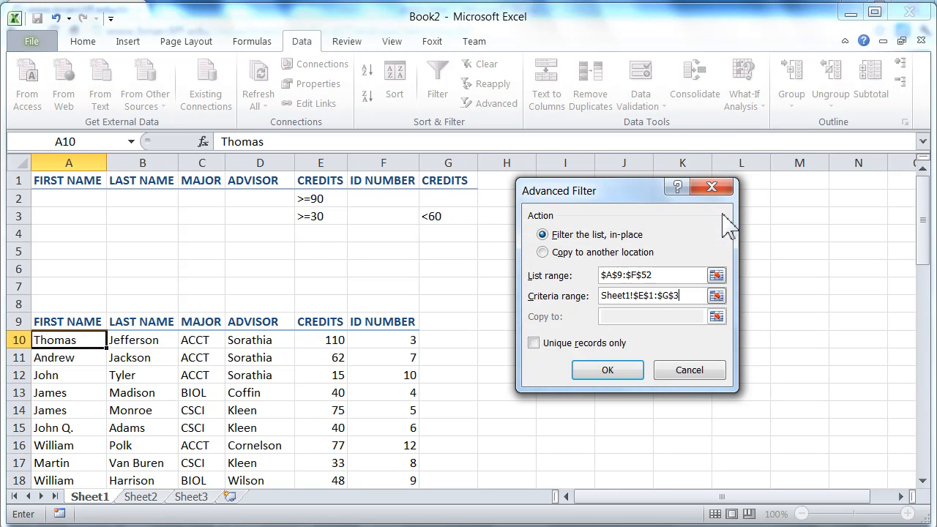
click(609, 370)
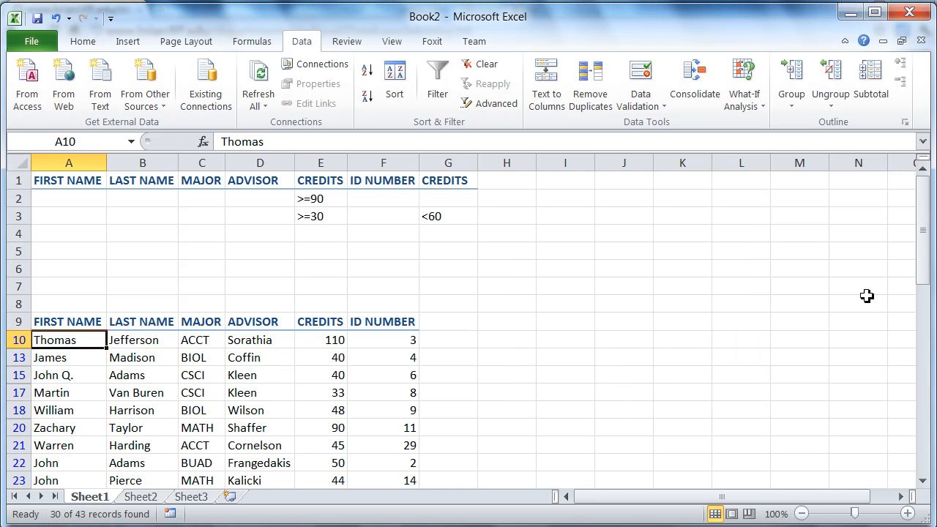
Step: Sort the filtered student records by credits from largest to smallest
drag(925, 249, 925, 249)
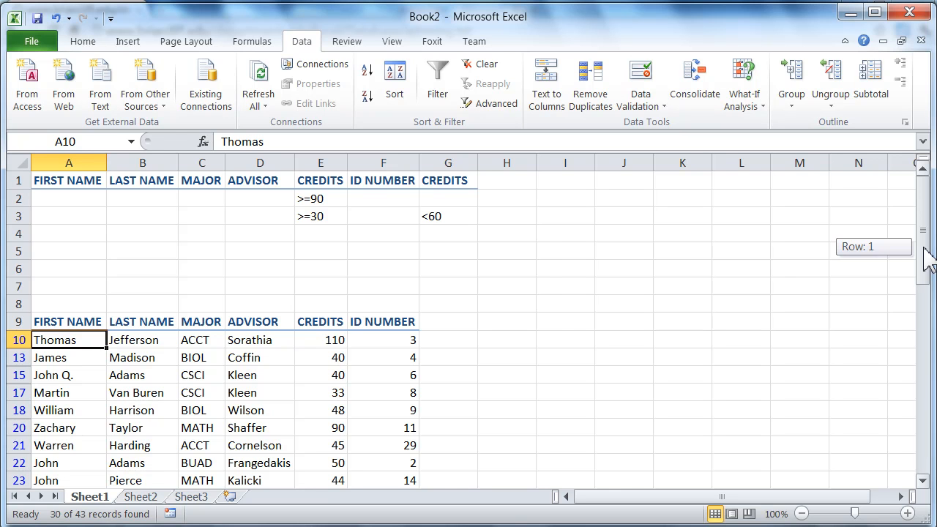
drag(925, 252, 925, 253)
click(310, 340)
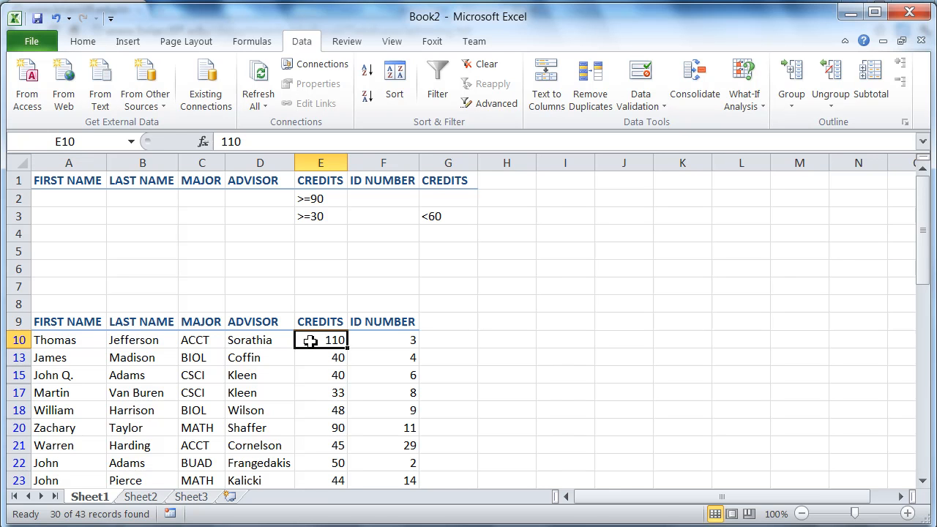
click(366, 96)
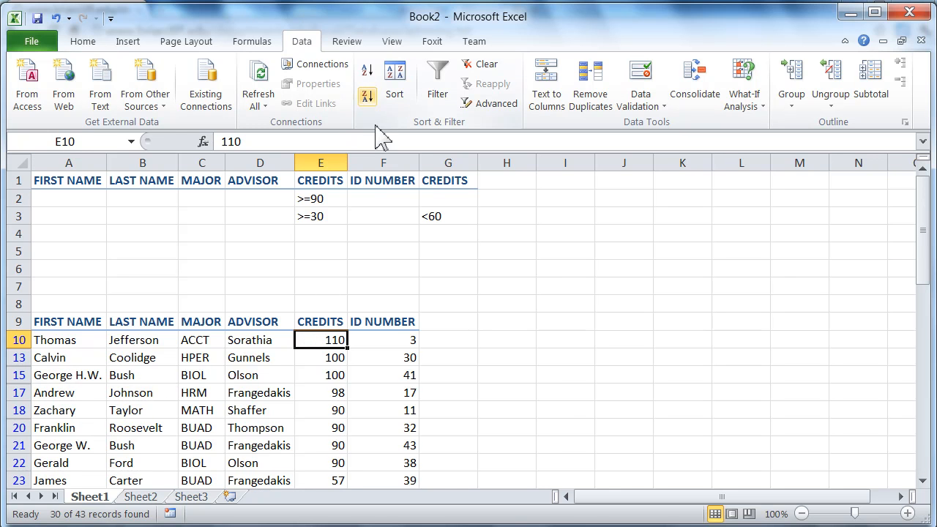
Step: Check the sorted records against the two credits conditions, at least 90 and from 30 to under 60
drag(19, 343, 26, 463)
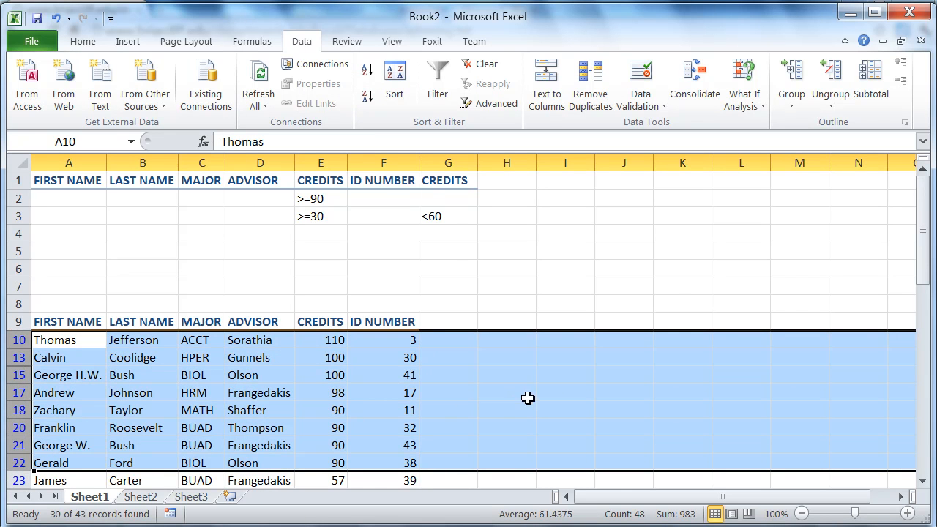
scroll(577, 386, down, 3)
scroll(578, 386, down, 1)
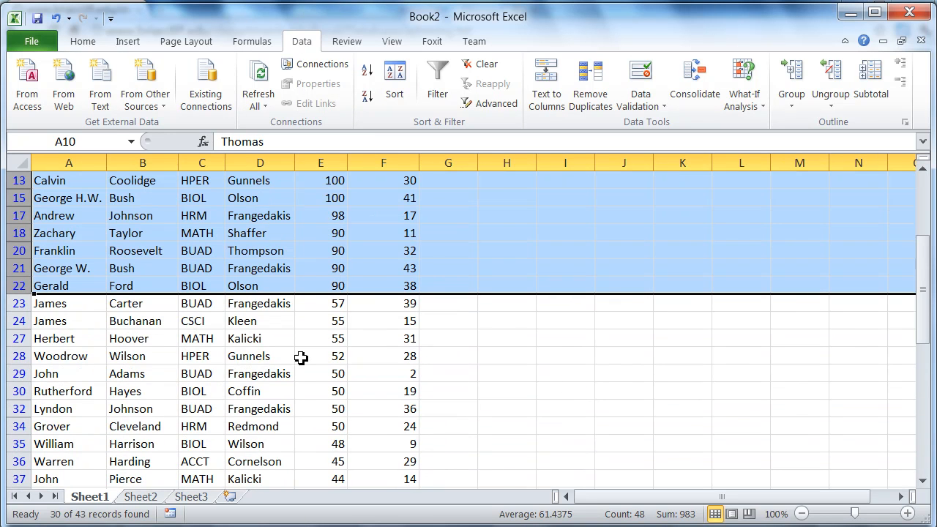
drag(19, 305, 20, 462)
scroll(289, 391, up, 8)
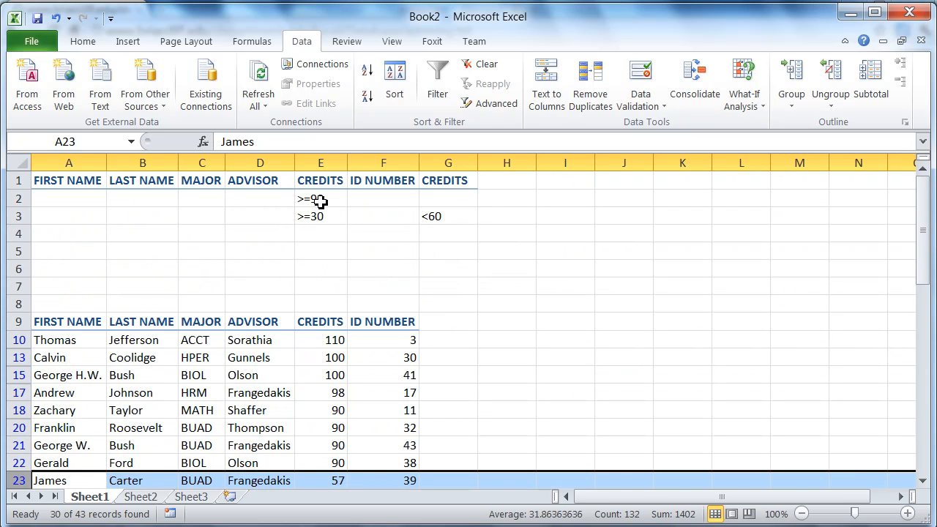
Step: Examine how the credits criteria in E2, E3 and G3 combine by row into OR and AND conditions
click(320, 200)
click(320, 218)
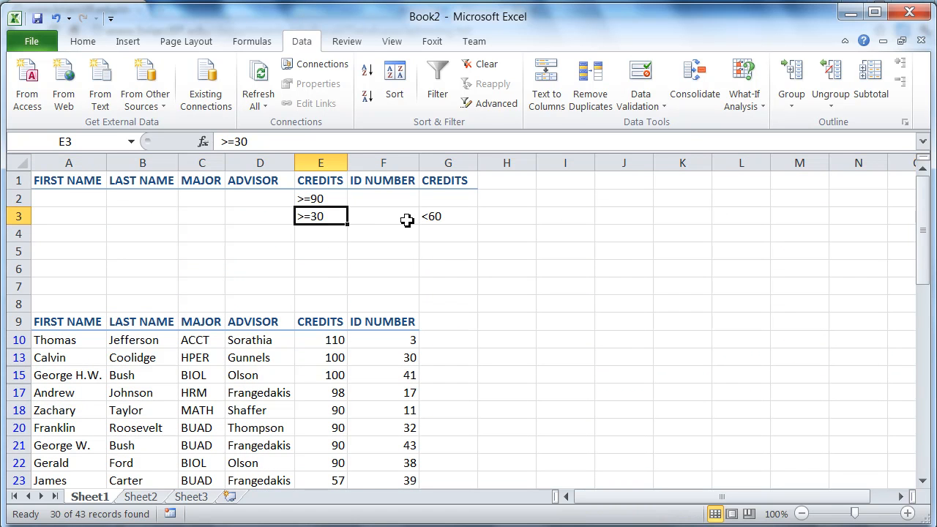
click(433, 218)
click(318, 217)
click(317, 198)
click(317, 217)
click(431, 215)
click(315, 216)
click(318, 198)
click(315, 214)
click(431, 215)
click(324, 219)
click(315, 198)
click(325, 220)
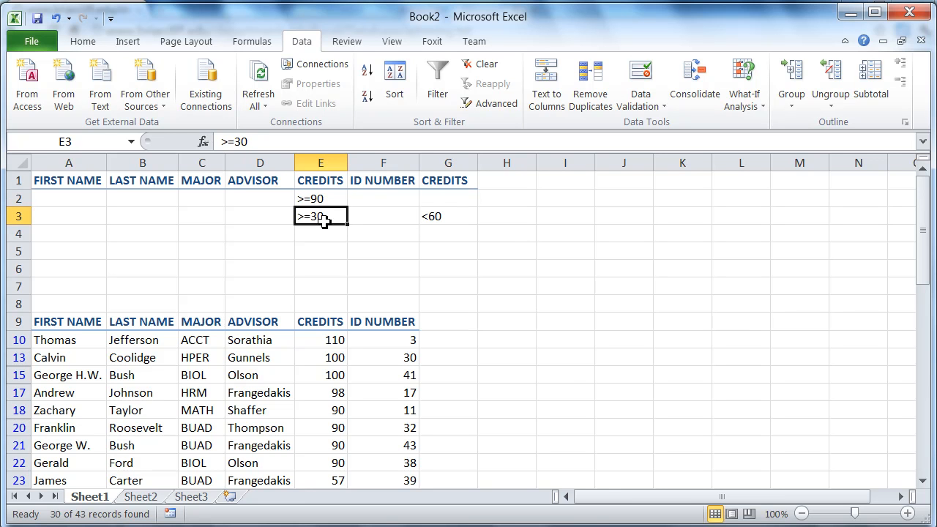
click(437, 220)
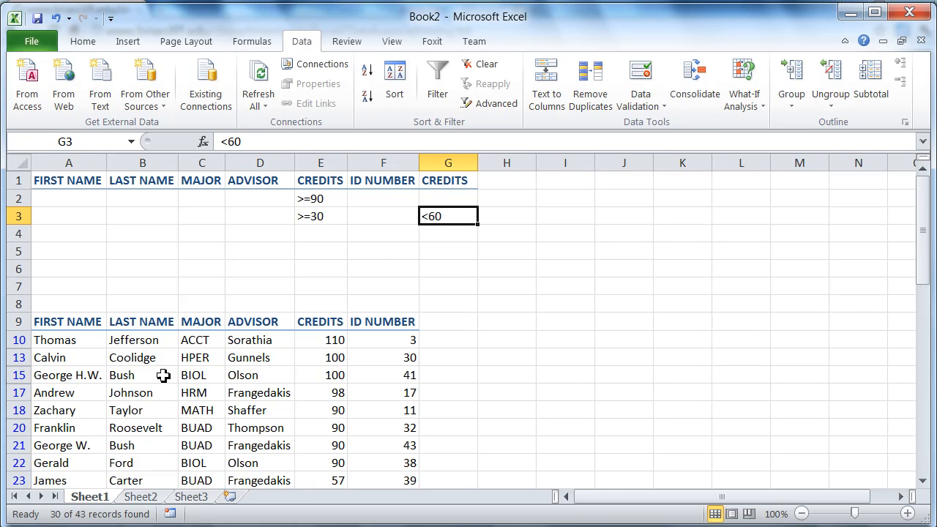